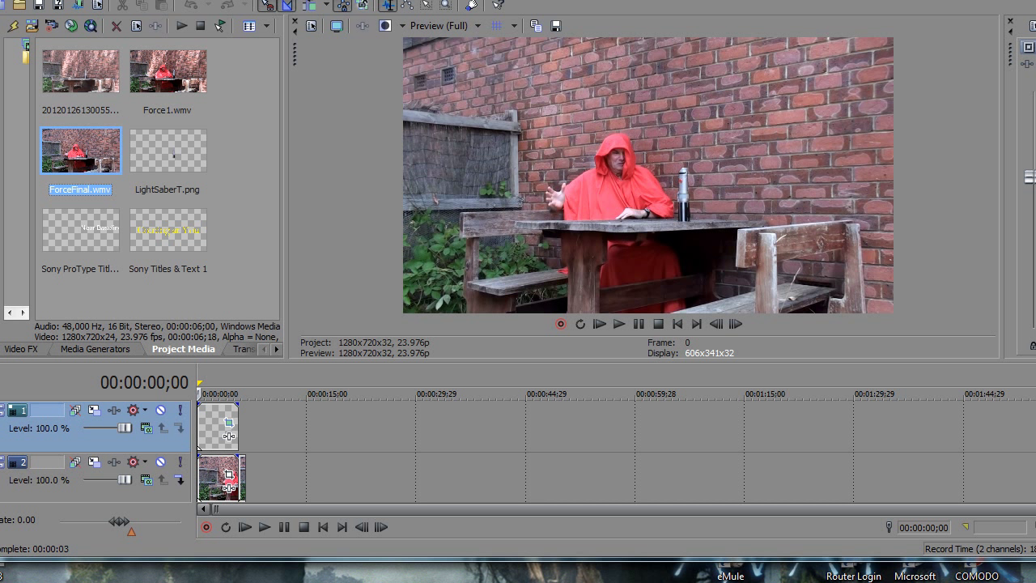
# - Preview ForceFinal.wmv and Force1.wmv, then place Force1.wmv at the timeline start and open its Pan/Crop
pyautogui.click(179, 26)
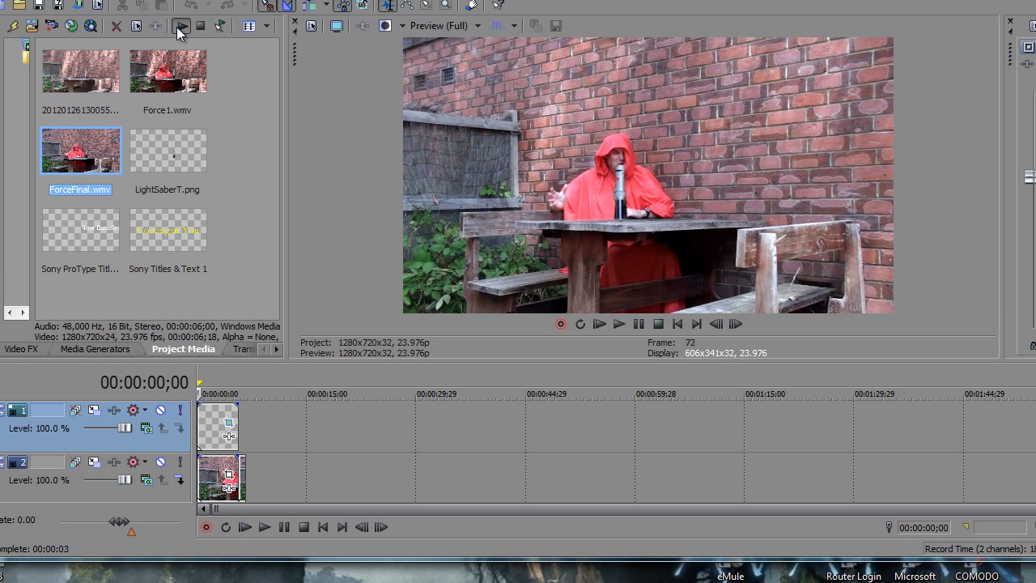
pyautogui.click(174, 87)
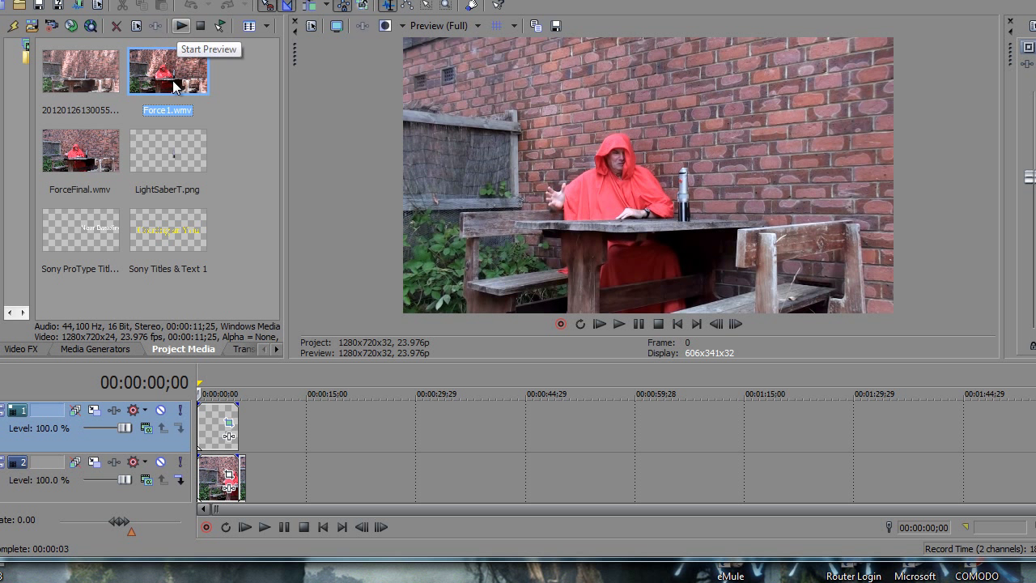
pyautogui.click(181, 27)
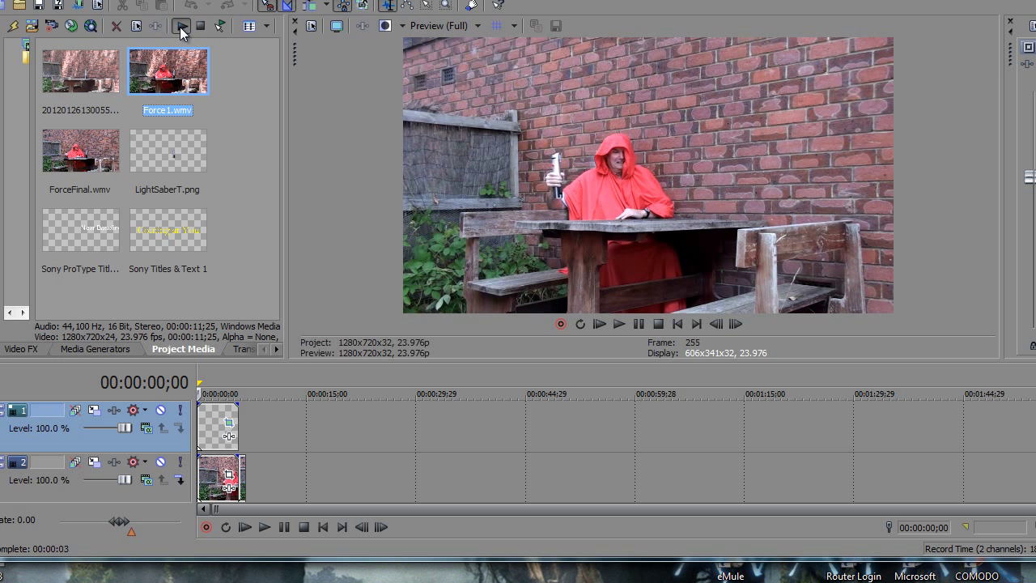
pyautogui.click(200, 26)
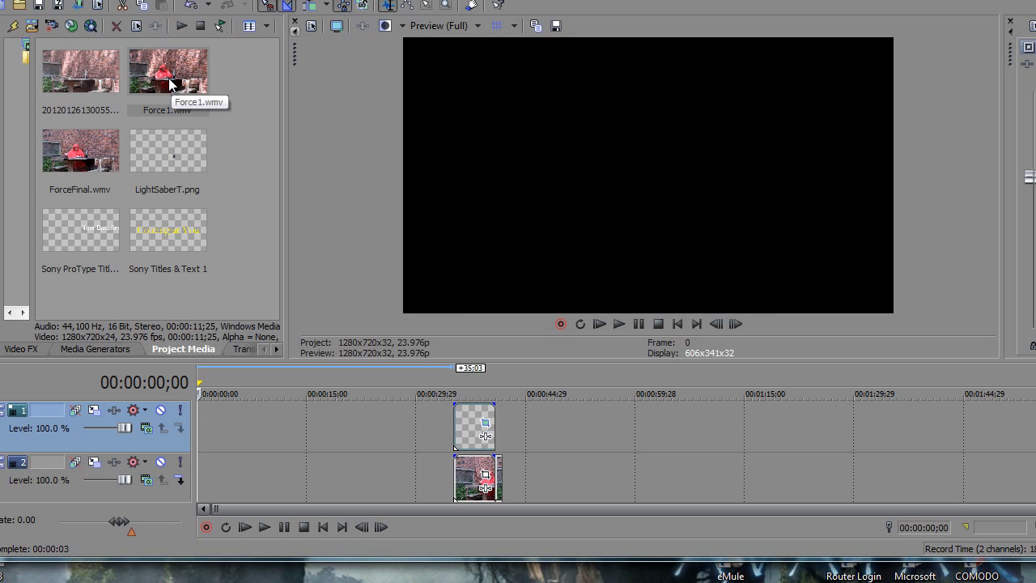
pyautogui.moveTo(166, 81); pyautogui.dragTo(204, 443)
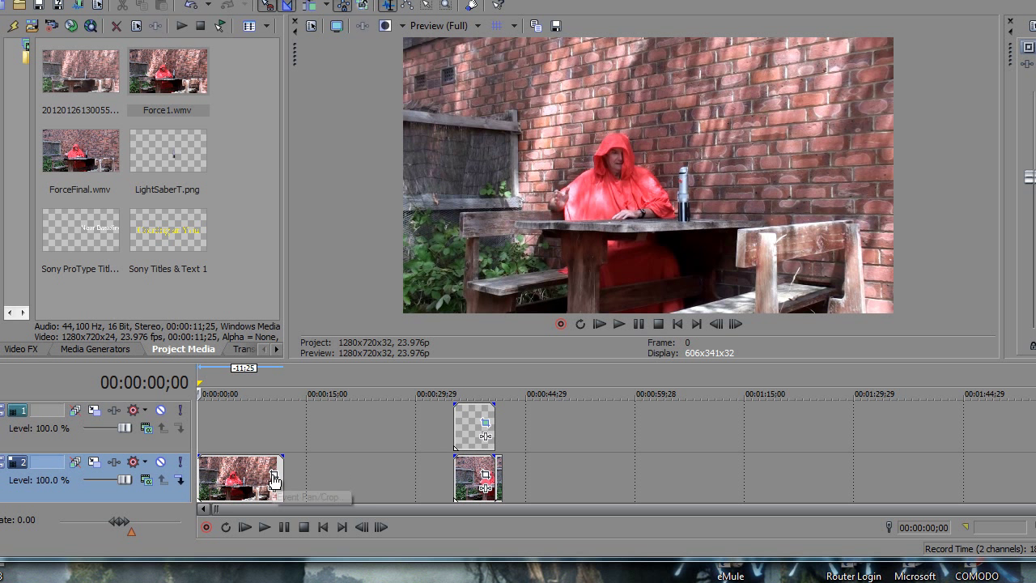
pyautogui.click(274, 480)
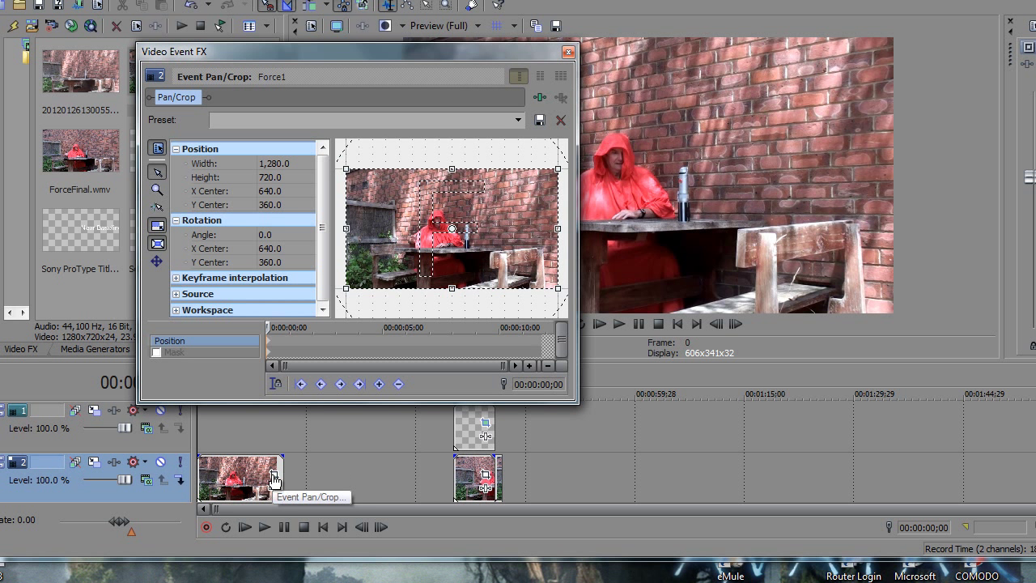
# - Enable masking on Force1, set a pen-tool mask point beside the bottle, and close Pan/Crop
pyautogui.click(159, 354)
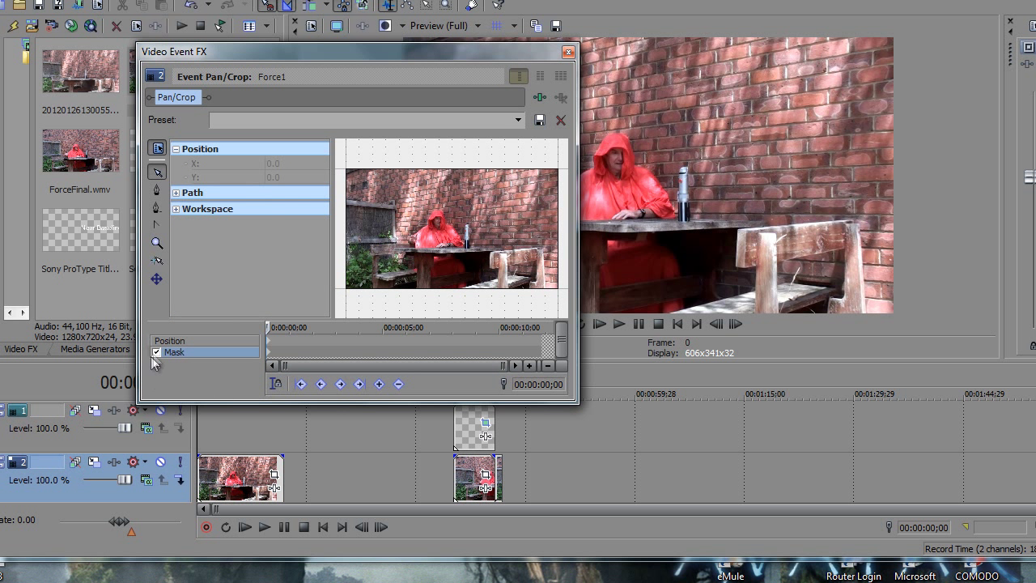
pyautogui.click(156, 192)
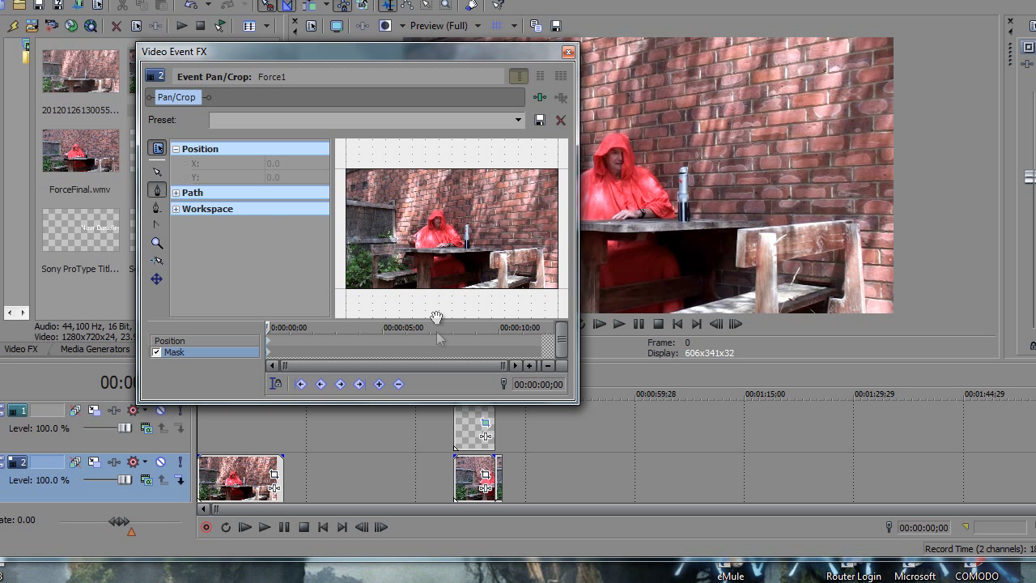
pyautogui.moveTo(578, 401); pyautogui.dragTo(805, 505)
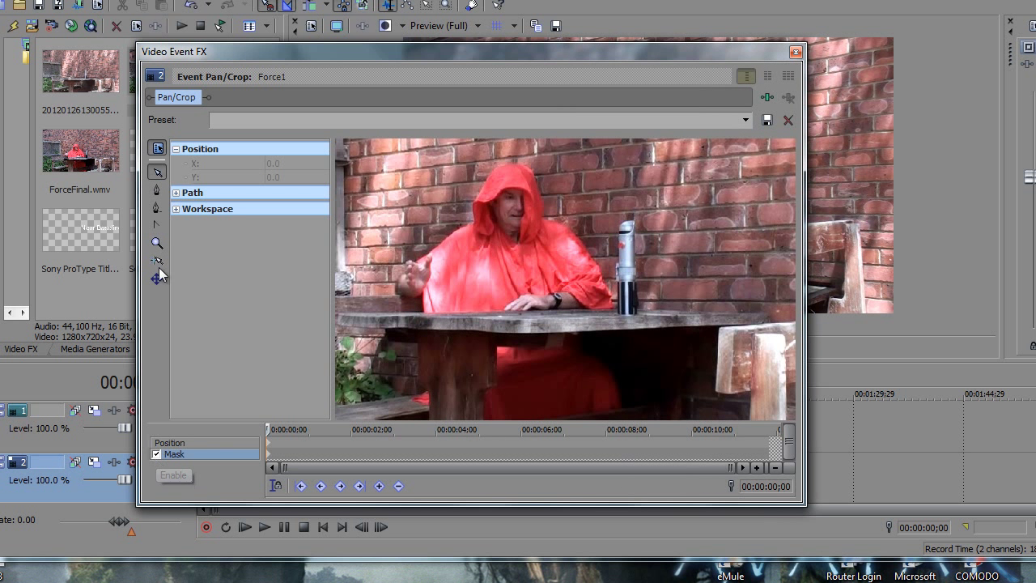
pyautogui.click(157, 190)
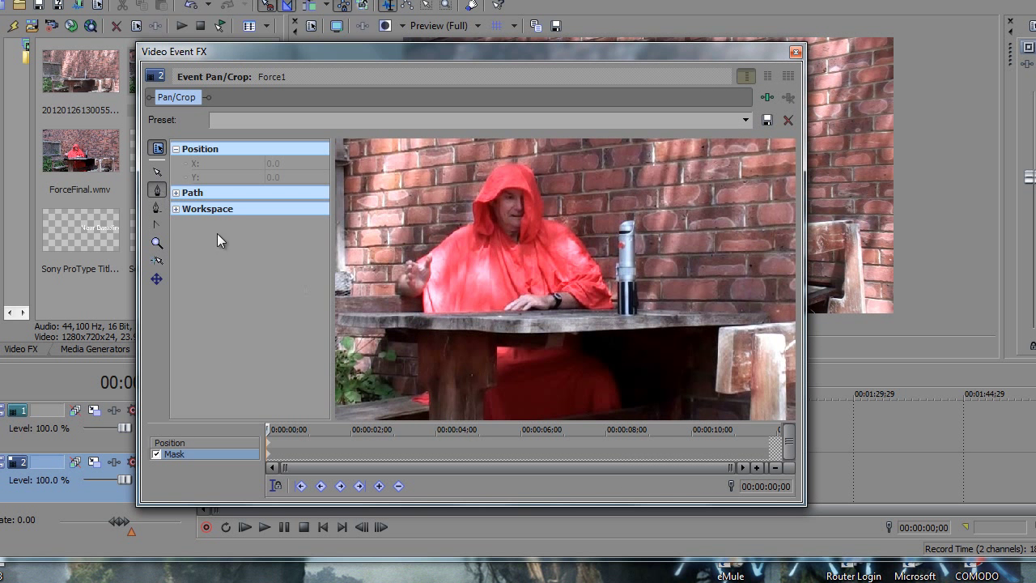
pyautogui.click(617, 316)
pyautogui.click(795, 51)
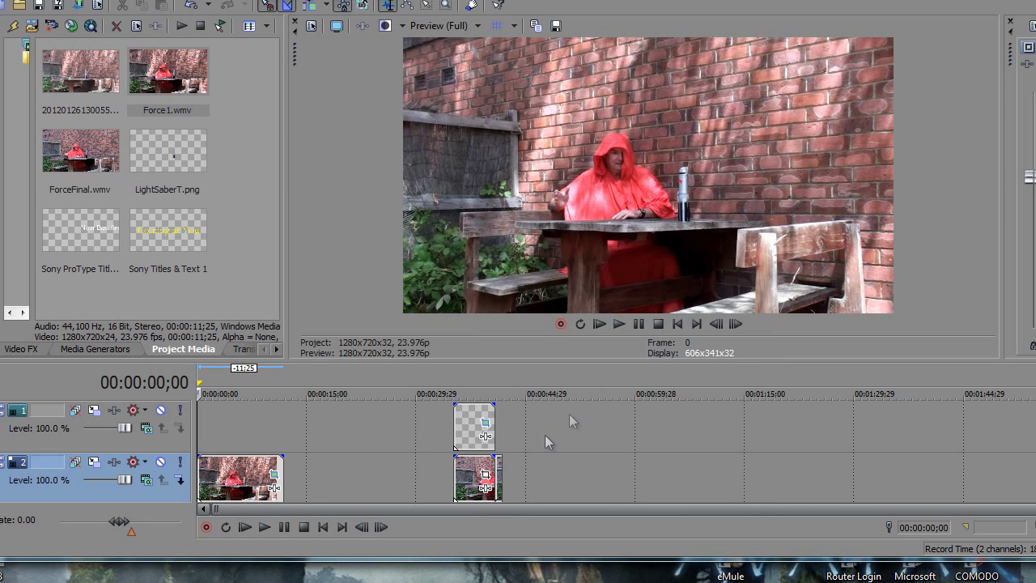
# - Preview the LightSaberT.png image and put the playhead at 00:00:04;22
pyautogui.click(178, 166)
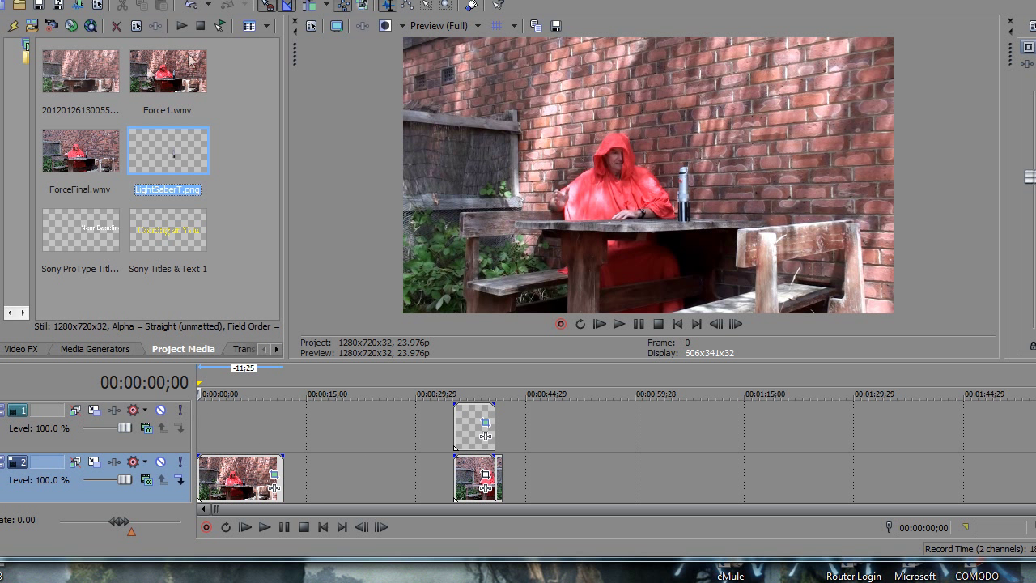
pyautogui.click(183, 26)
pyautogui.moveTo(197, 433); pyautogui.dragTo(255, 441)
# - Shift the track 1 lightsaber overlay earlier, to around 00:00:09;28
pyautogui.click(468, 440)
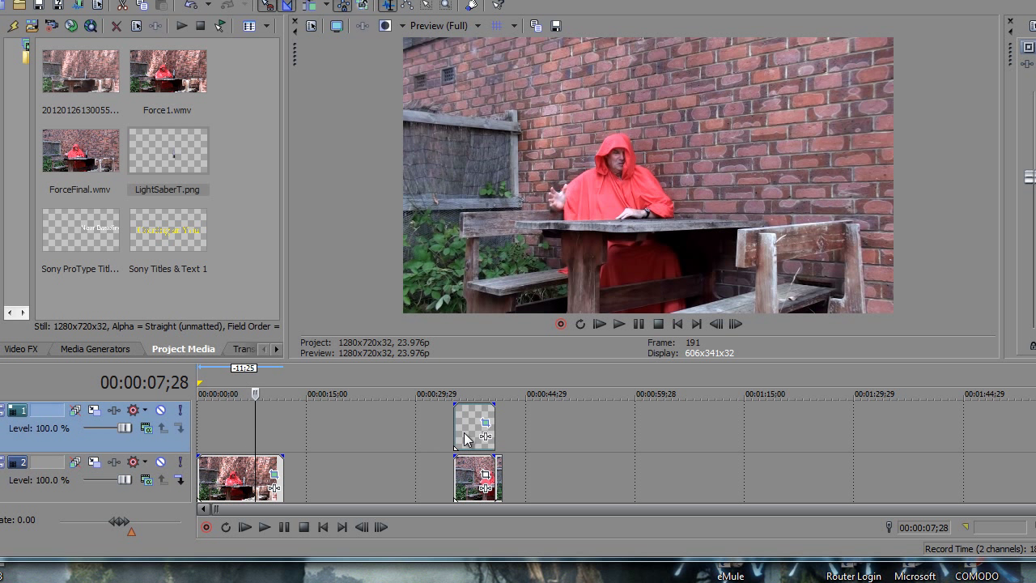
pyautogui.moveTo(467, 440); pyautogui.dragTo(446, 437)
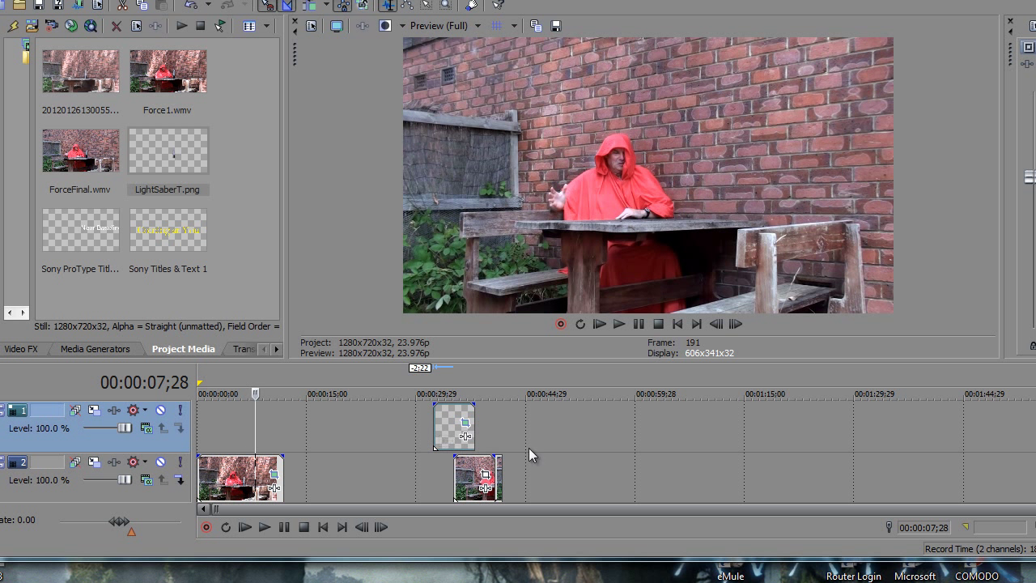
pyautogui.moveTo(447, 433); pyautogui.dragTo(257, 427)
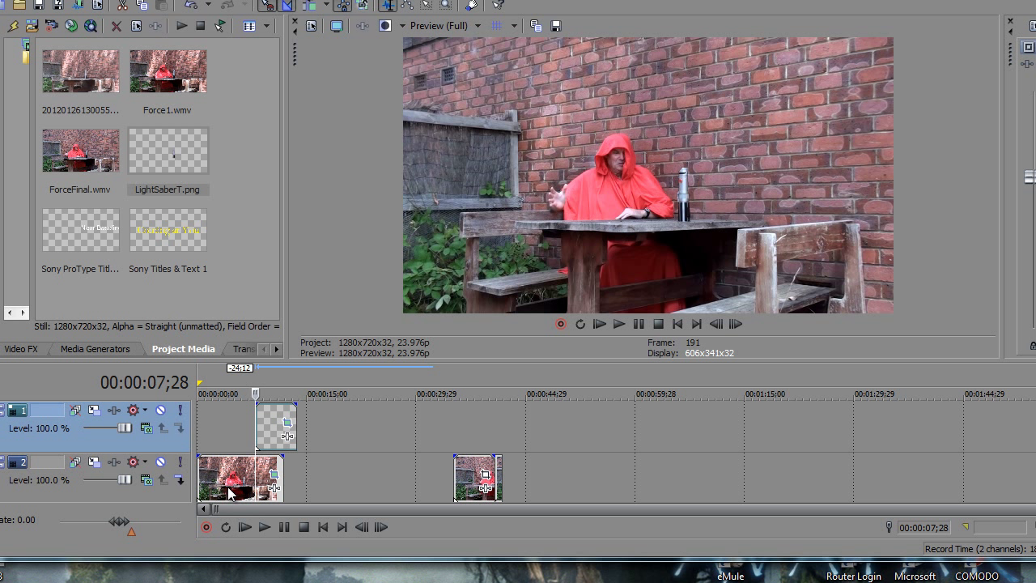
pyautogui.moveTo(271, 439); pyautogui.dragTo(335, 439)
pyautogui.click(263, 438)
pyautogui.moveTo(263, 438); pyautogui.dragTo(271, 438)
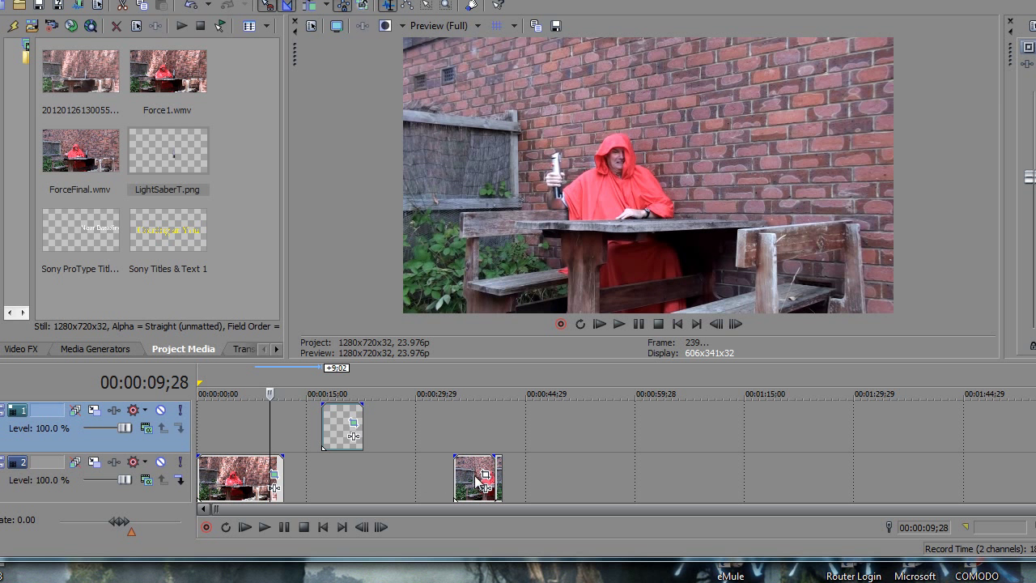
pyautogui.rightClick(239, 495)
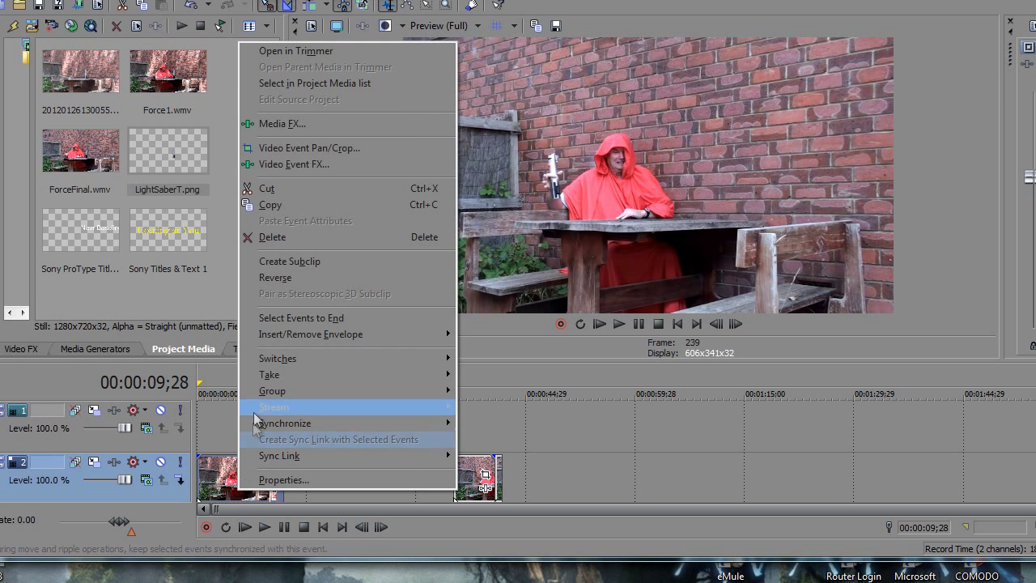
# - Delete the Force1 clip and slide the remaining track 2 clips back to 00:00:00
pyautogui.click(267, 242)
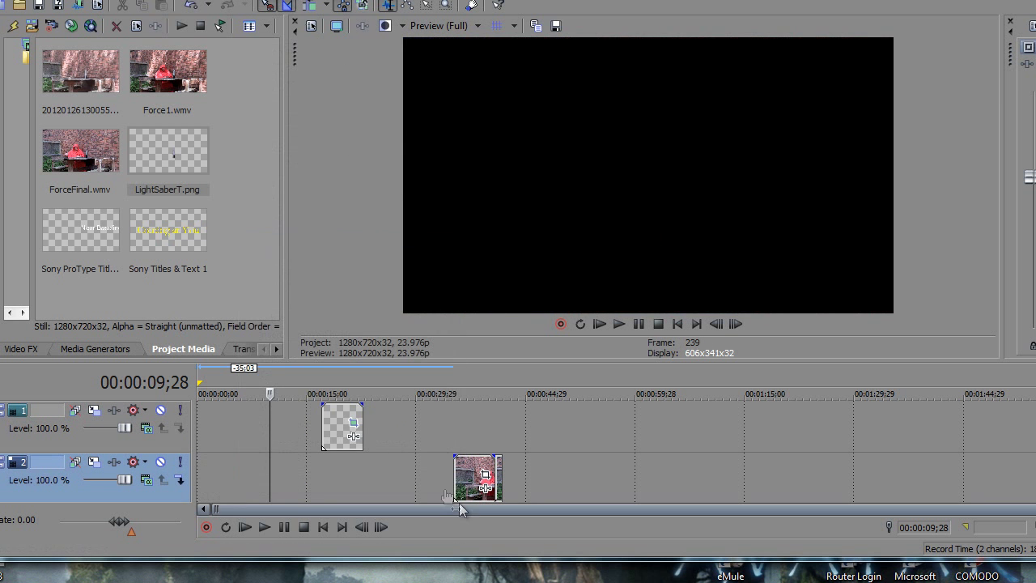
pyautogui.moveTo(476, 485); pyautogui.dragTo(217, 486)
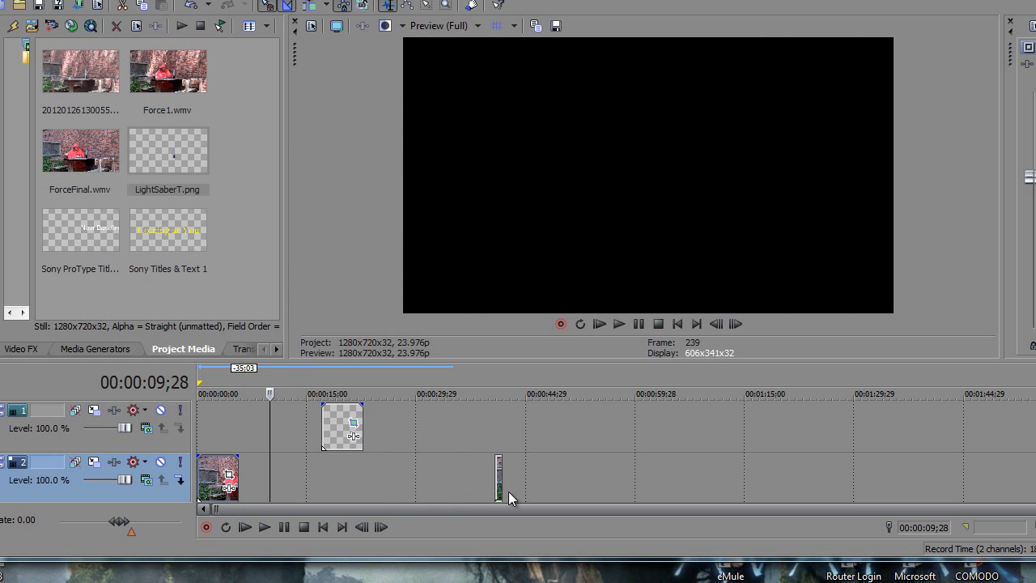
pyautogui.moveTo(501, 491); pyautogui.dragTo(241, 490)
pyautogui.click(209, 440)
pyautogui.click(200, 441)
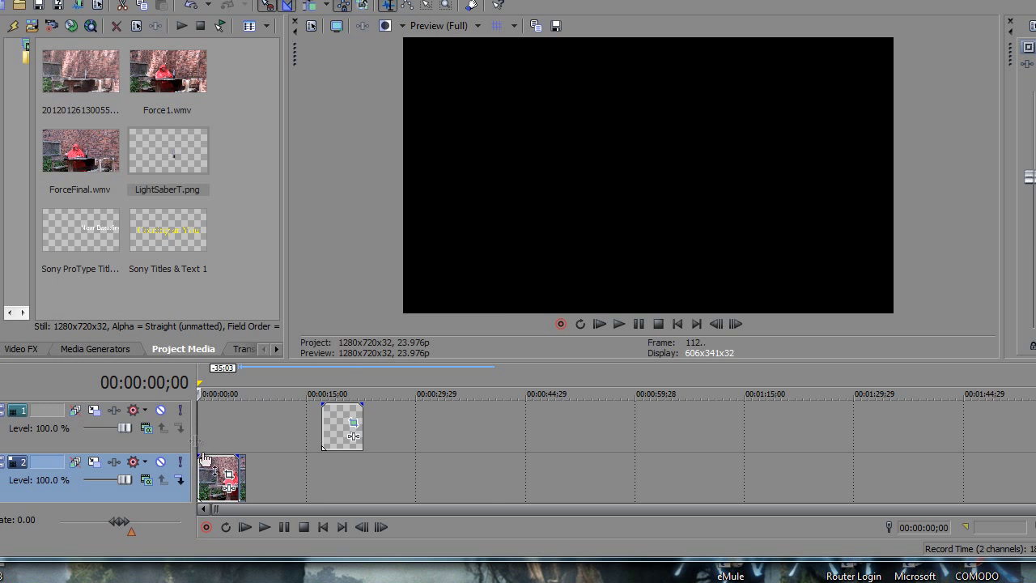
pyautogui.click(265, 527)
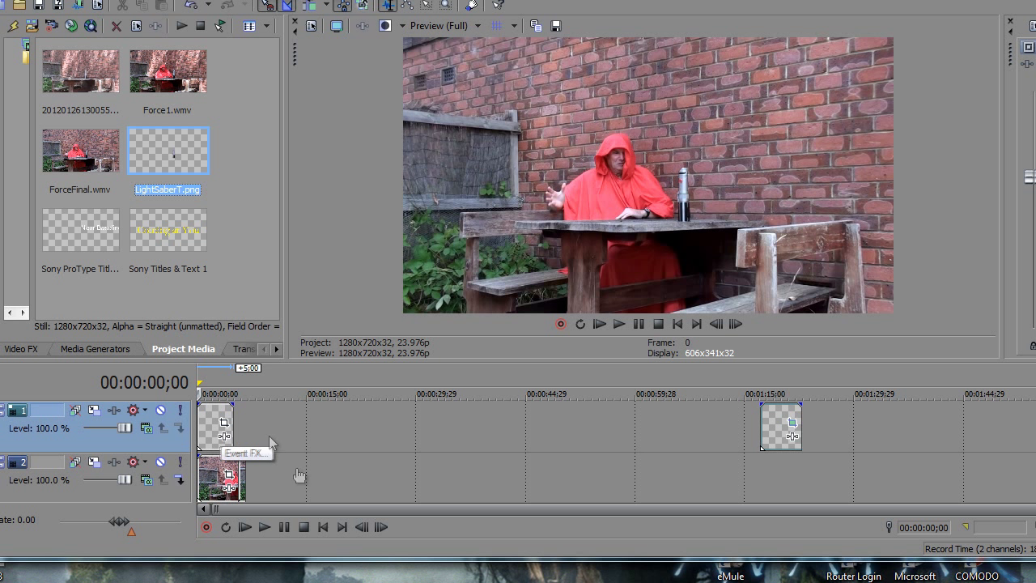
# - Play back the project's opening, stop it, and bring up Pan/Crop for the LightSaberT overlay
pyautogui.click(267, 527)
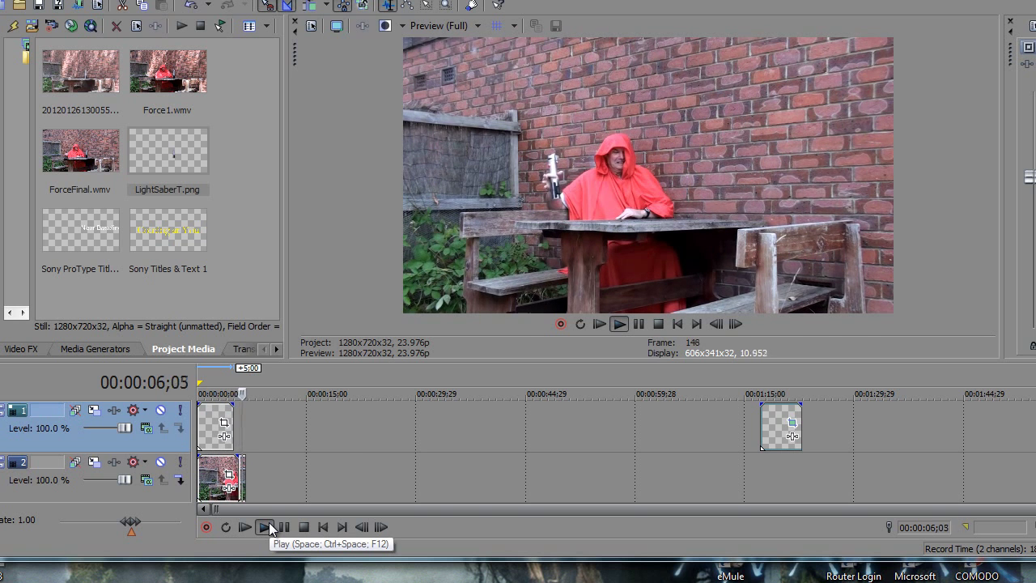
pyautogui.press('space')
pyautogui.click(224, 422)
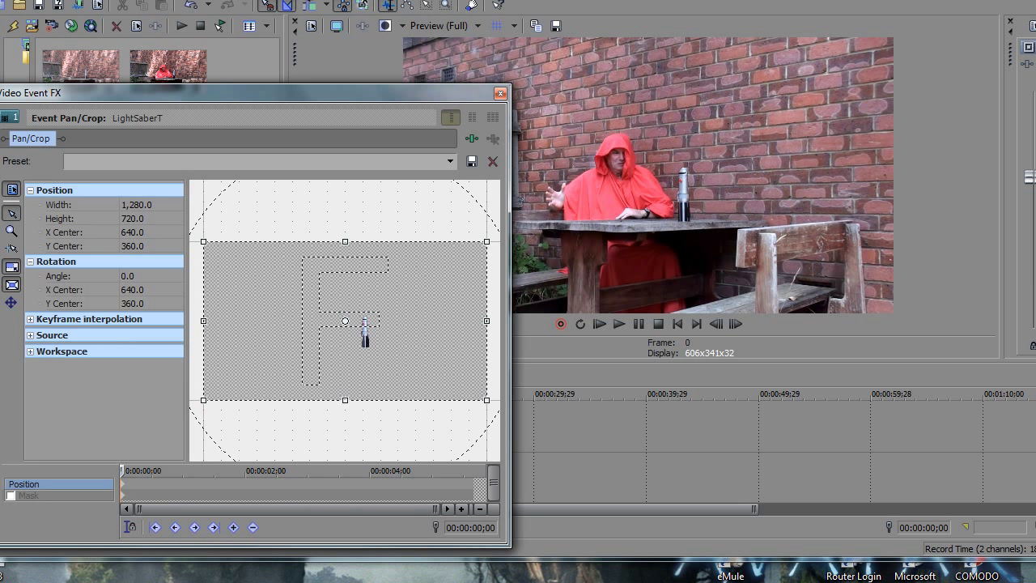
# - With Sync Cursor on, keyframe the saber at 00:00:05;17 to X 962.7, Y 389.3 in the hand
pyautogui.click(127, 529)
pyautogui.moveTo(126, 471); pyautogui.dragTo(470, 484)
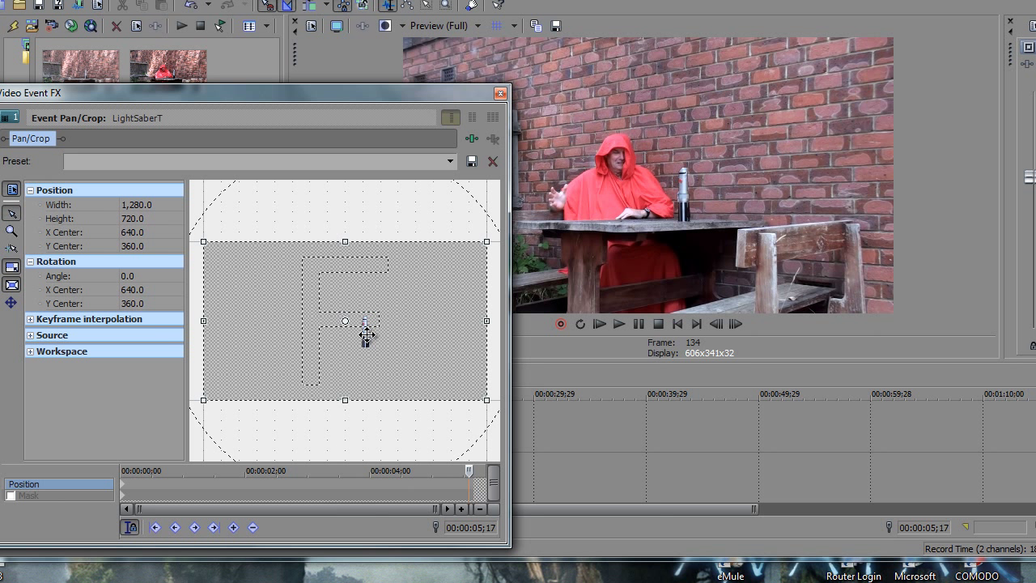
pyautogui.moveTo(366, 335); pyautogui.dragTo(438, 340)
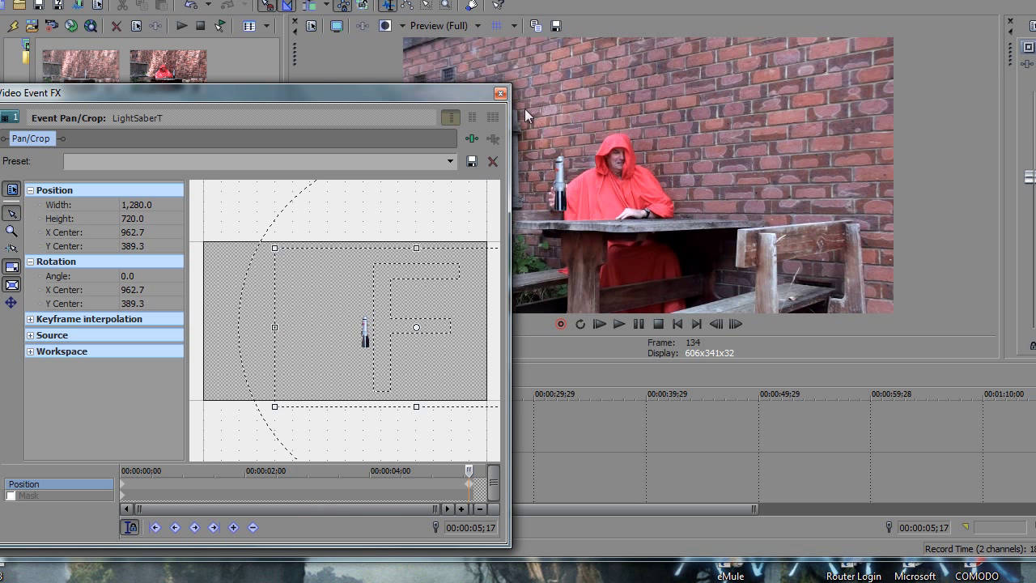
pyautogui.click(501, 94)
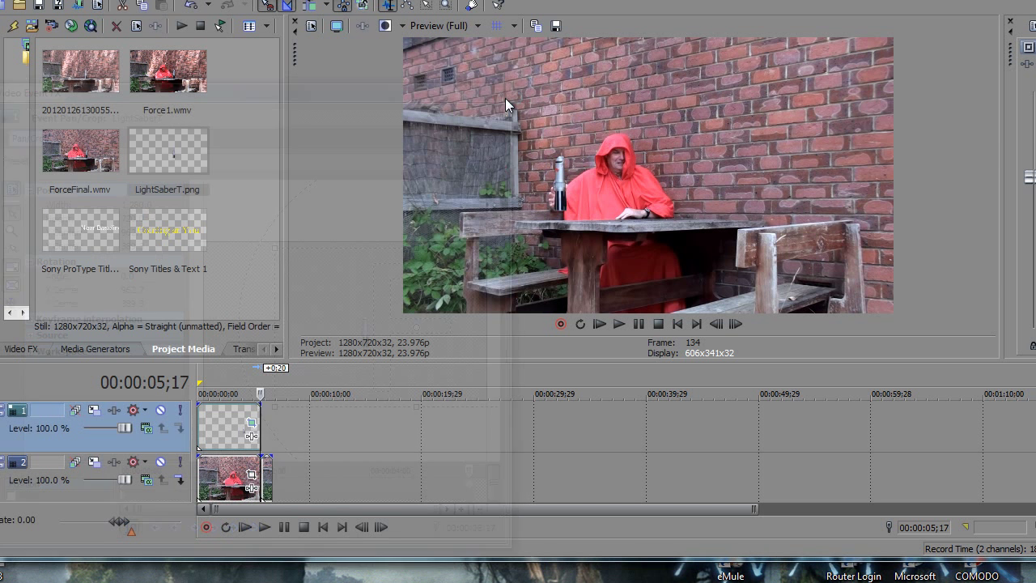
pyautogui.click(324, 528)
pyautogui.click(263, 527)
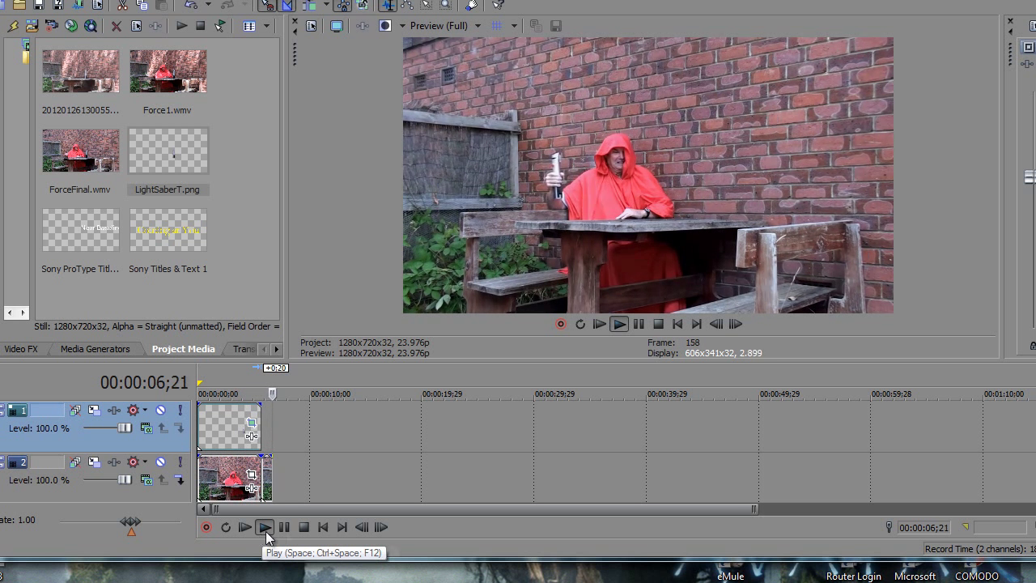
pyautogui.click(292, 529)
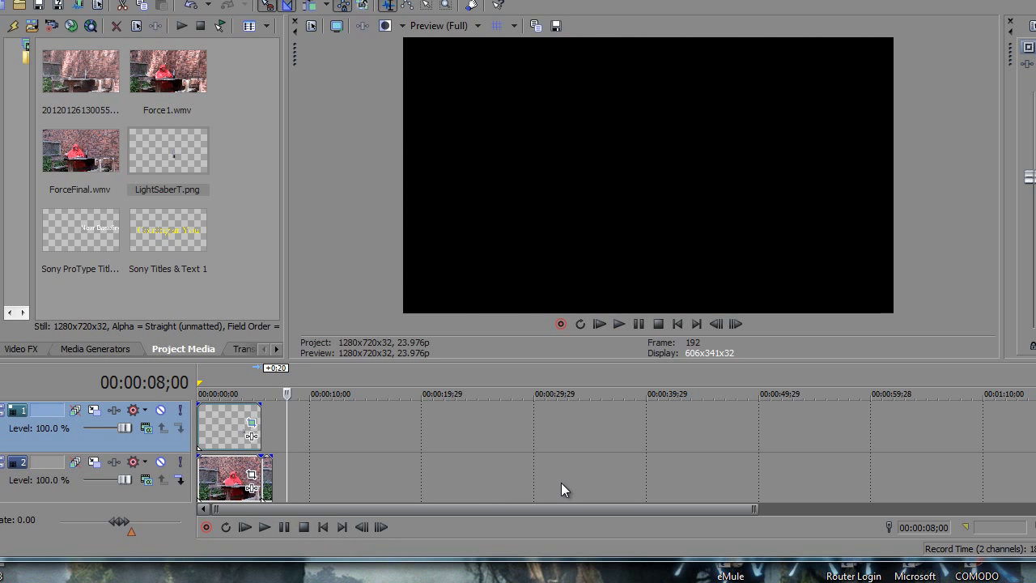